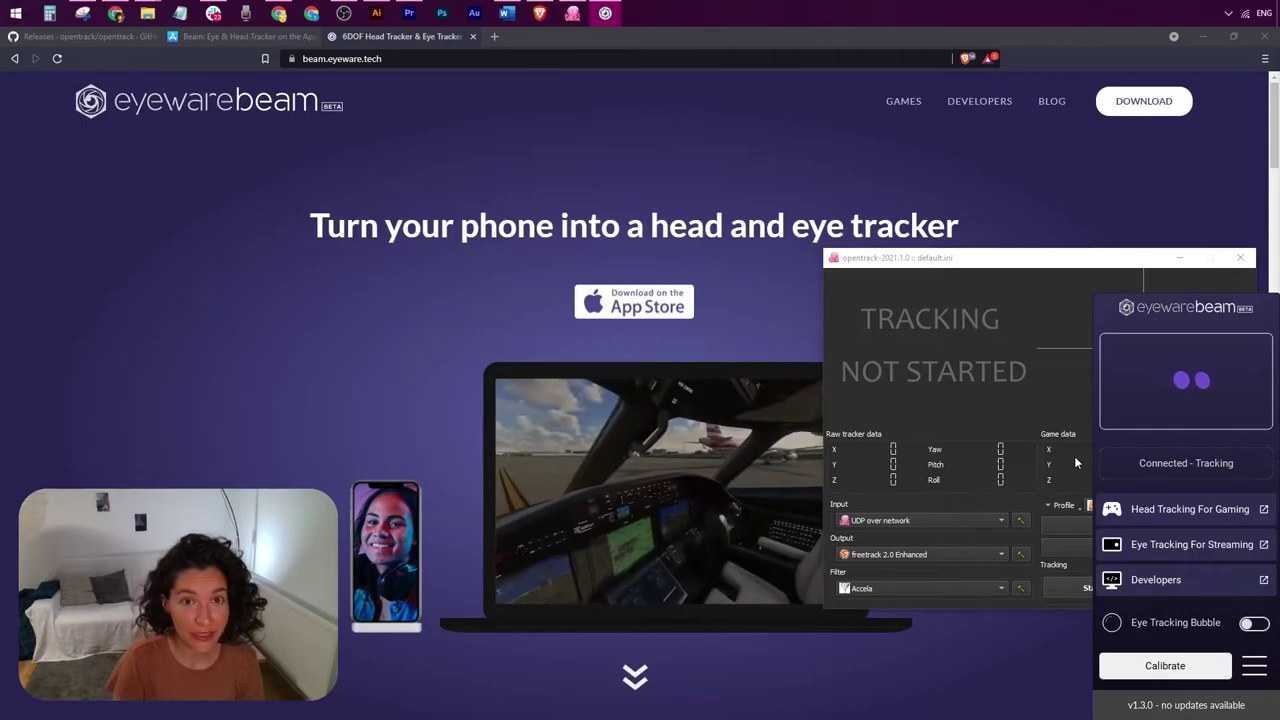
- Verify Eyeware Beam's OpenTrack Stream is on at port 4242, then switch to opentrack's GitHub releases page
{"action": "left_click", "coordinate": [1256, 672]}
{"action": "left_click", "coordinate": [1200, 535]}
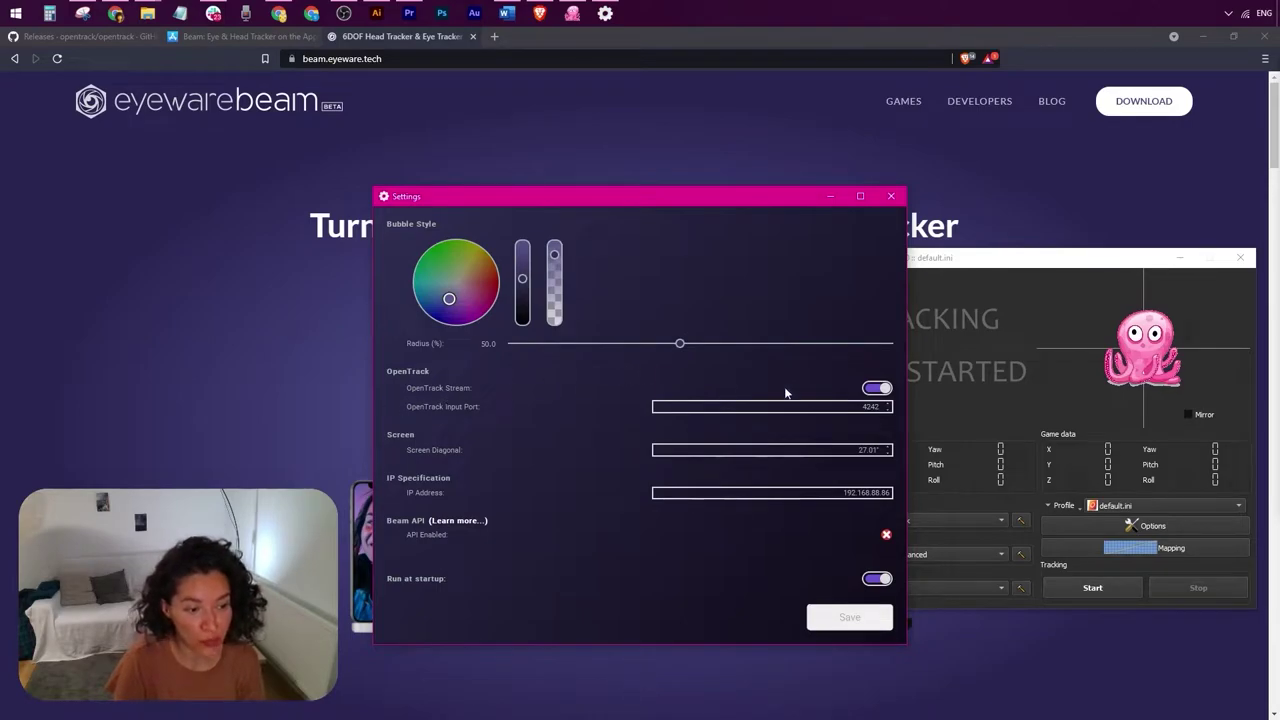
{"action": "left_click", "coordinate": [891, 196]}
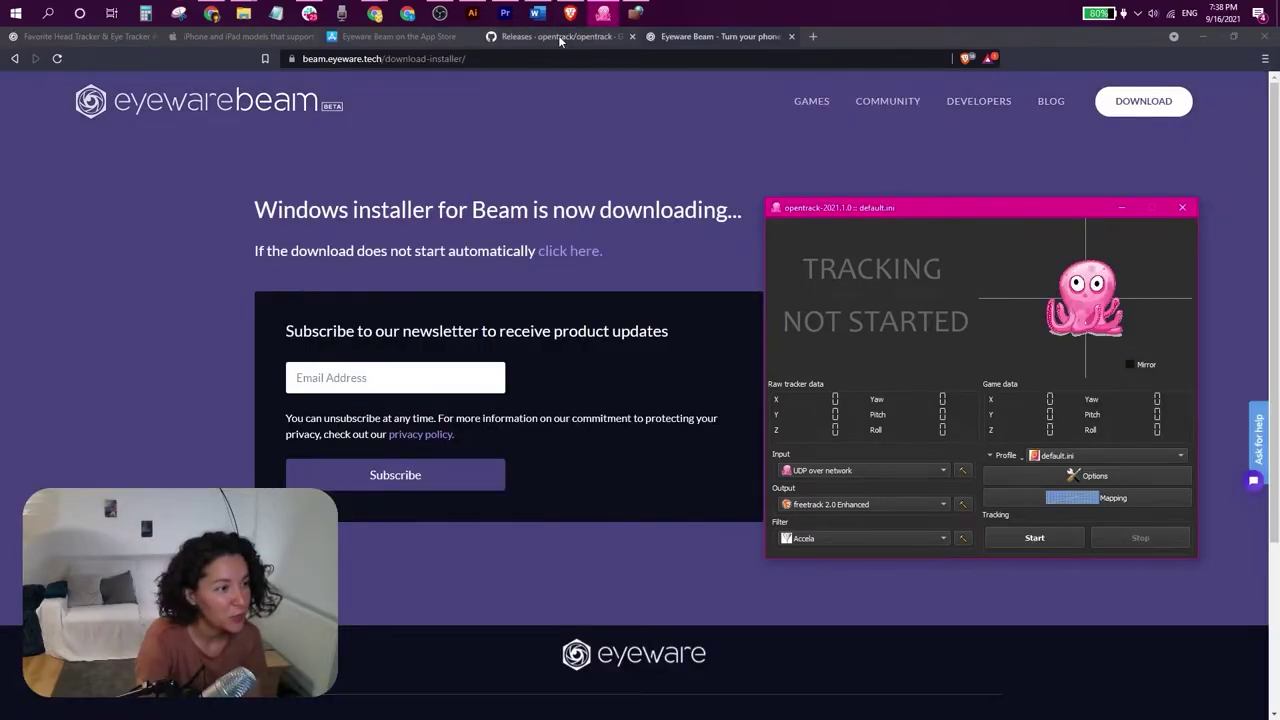
{"action": "left_click", "coordinate": [552, 37]}
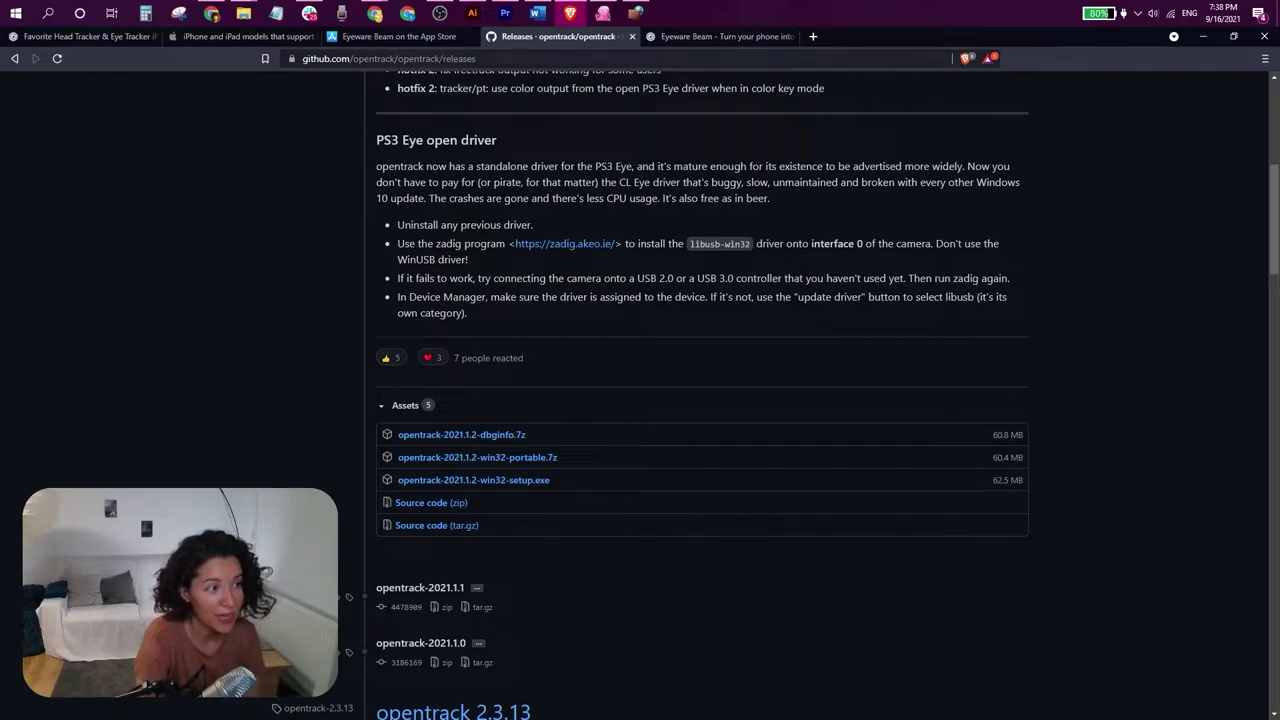
- Review the opentrack-2021.1.2 release assets, then bring the opentrack window forward
{"action": "scroll", "coordinate": [306, 392], "scroll_direction": "up", "scroll_amount": 5}
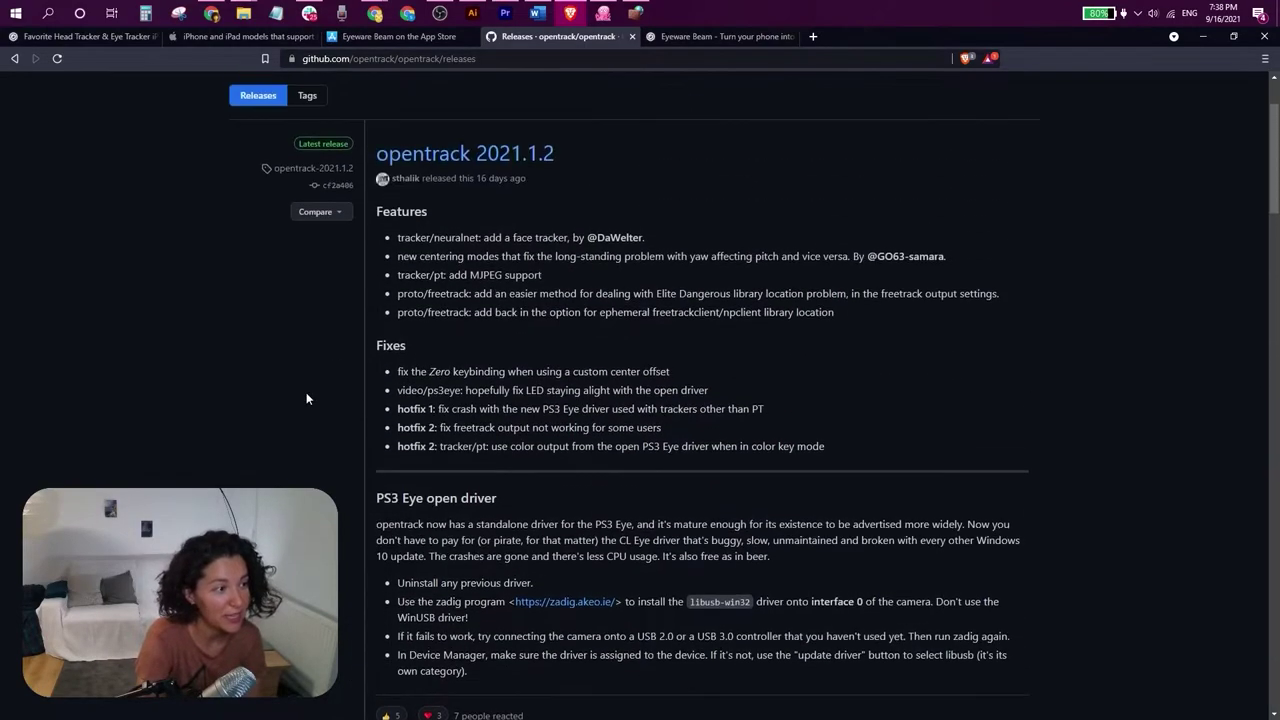
{"action": "scroll", "coordinate": [192, 345], "scroll_direction": "down", "scroll_amount": 4}
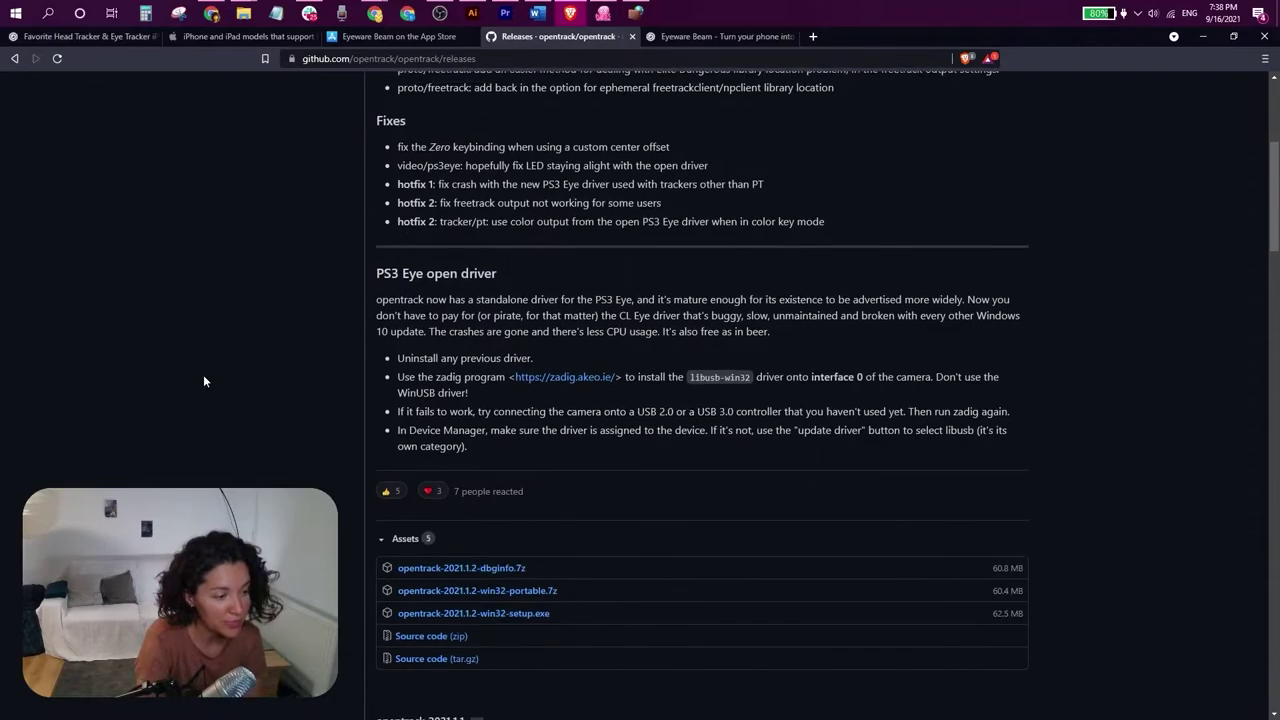
{"action": "scroll", "coordinate": [207, 343], "scroll_direction": "down", "scroll_amount": 2}
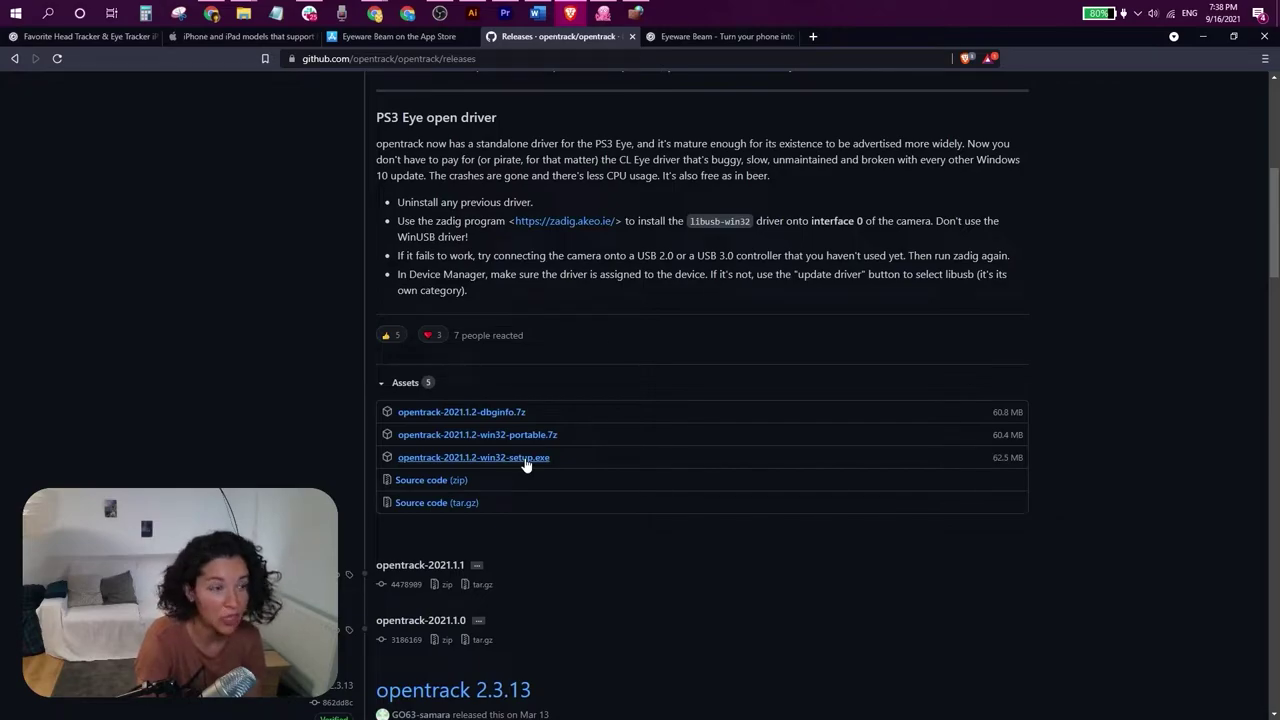
{"action": "left_click", "coordinate": [602, 12]}
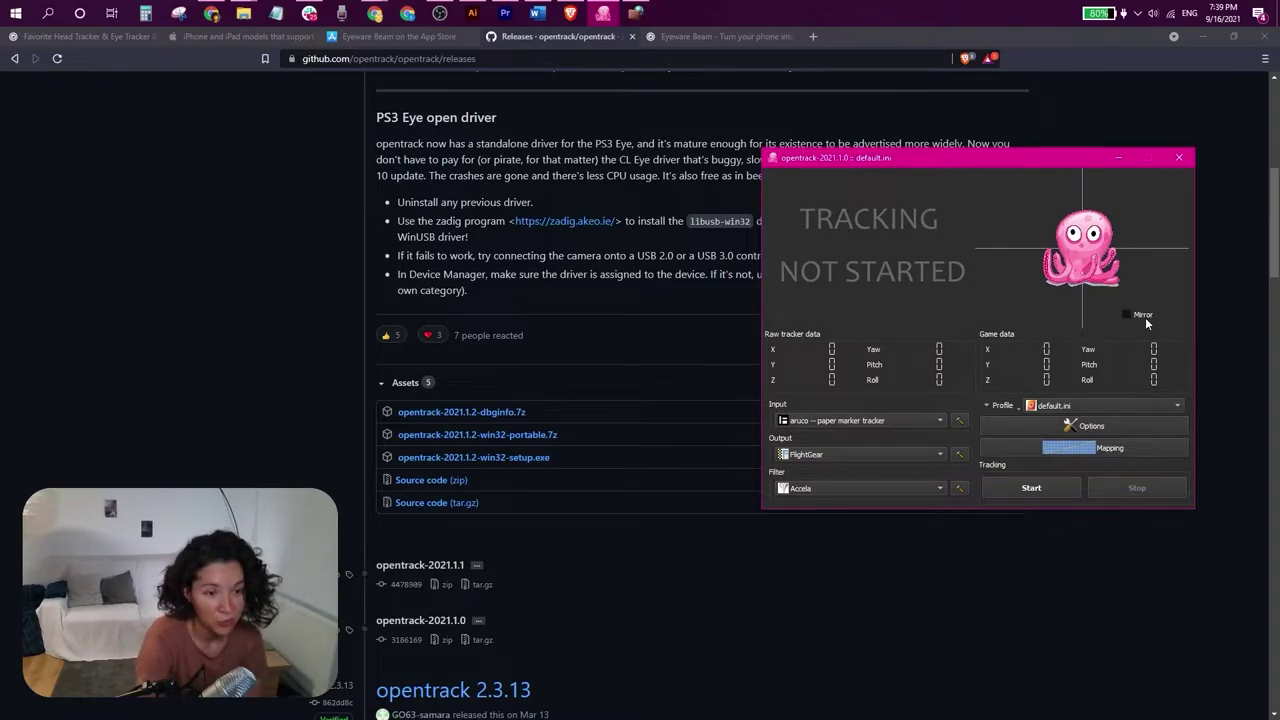
- Set the input tracker to UDP over network and confirm its port is 4242
{"action": "left_click", "coordinate": [941, 420]}
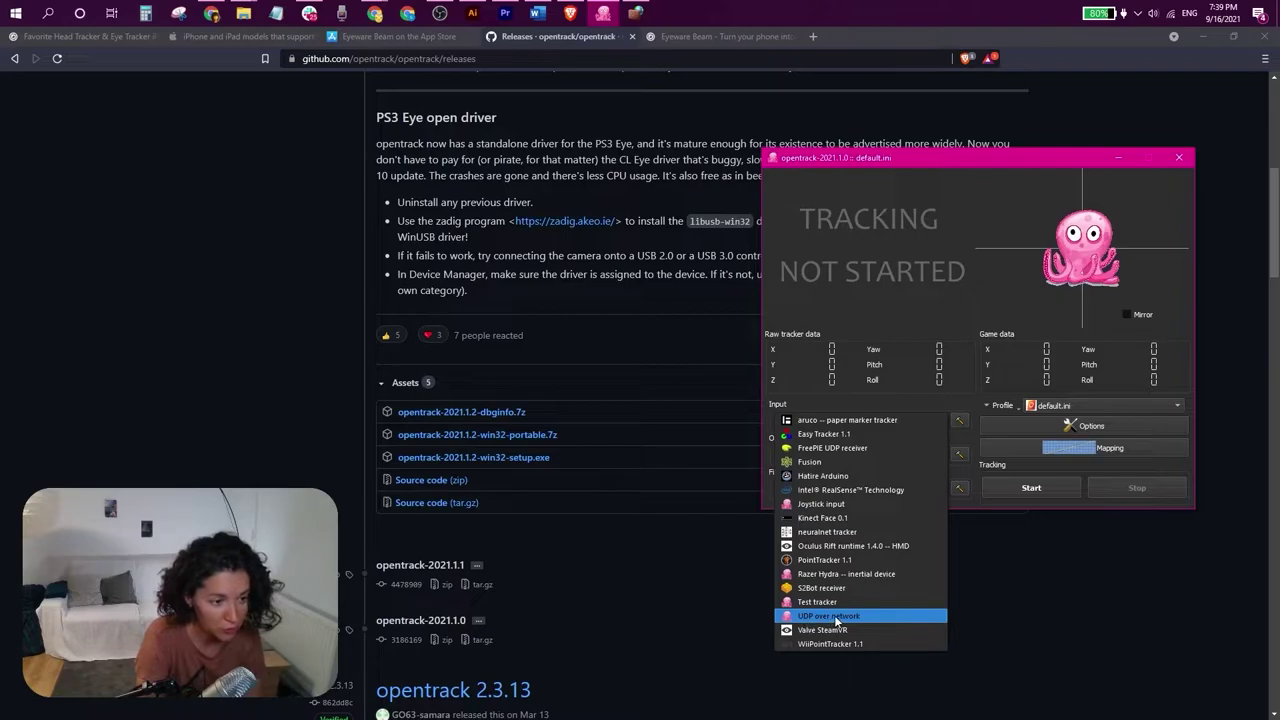
{"action": "left_click", "coordinate": [832, 617]}
{"action": "left_click", "coordinate": [959, 421]}
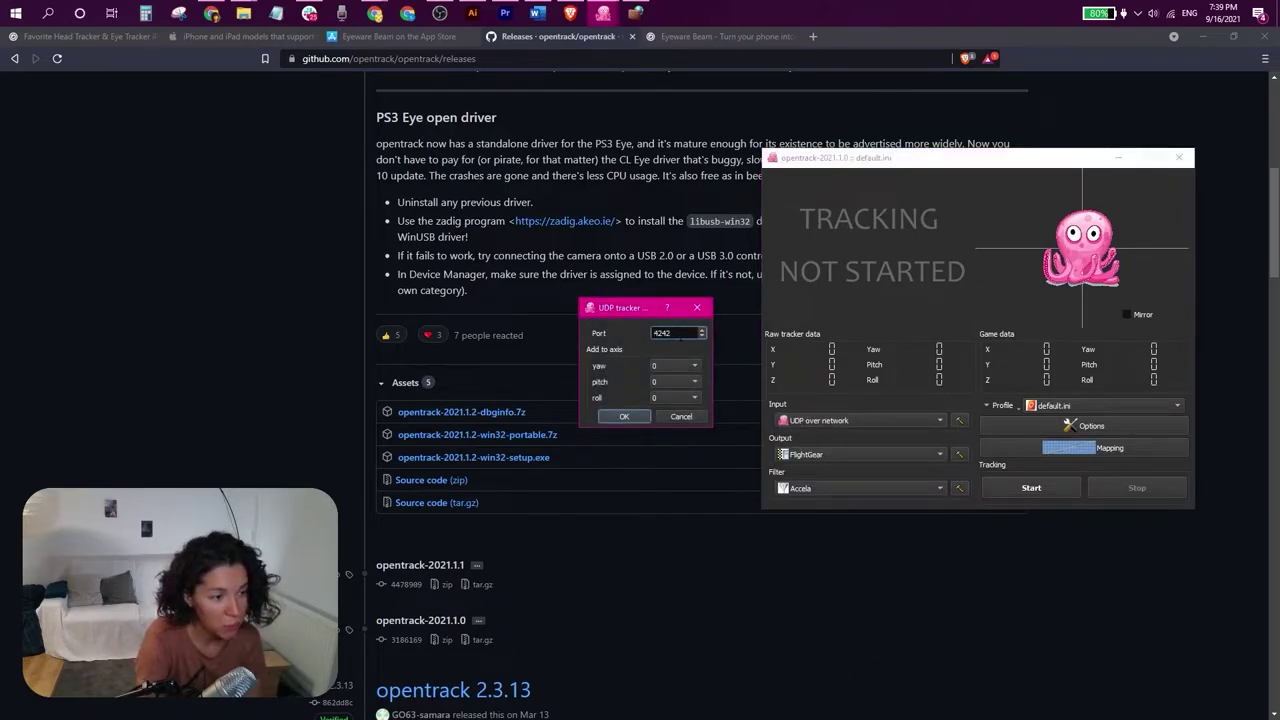
{"action": "left_click_drag", "start_coordinate": [682, 340], "coordinate": [636, 337]}
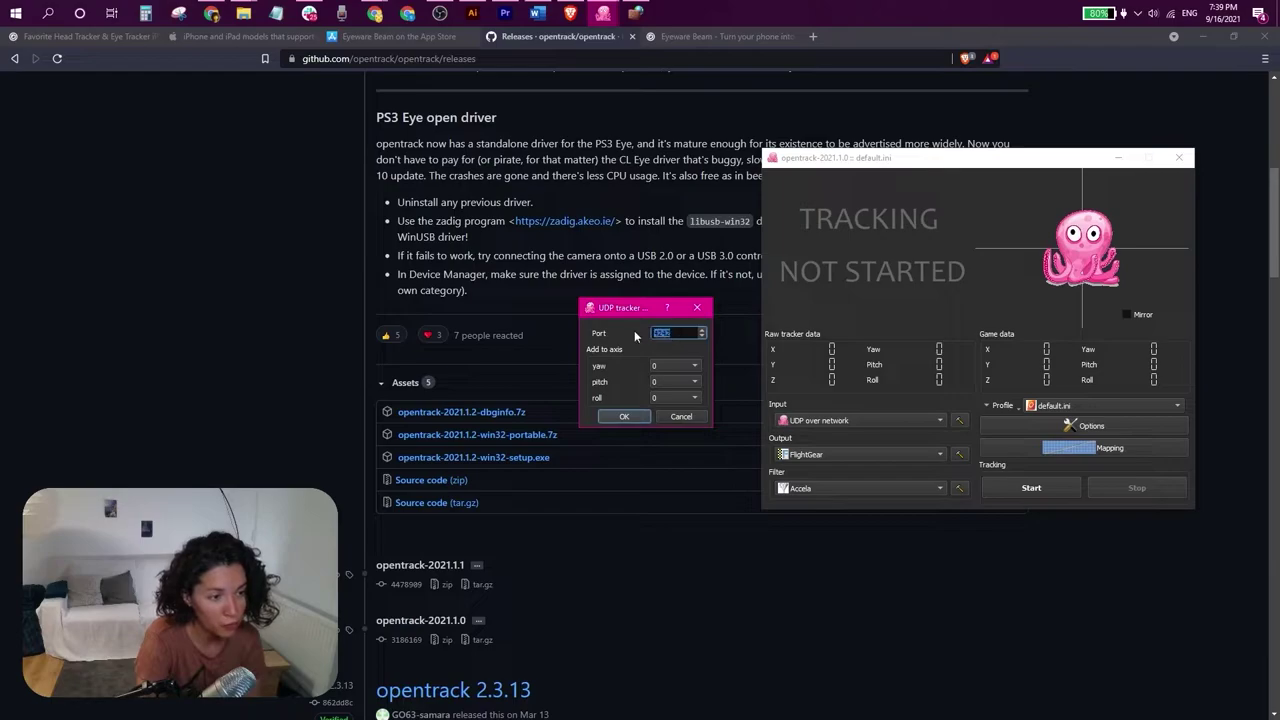
{"action": "left_click", "coordinate": [622, 416]}
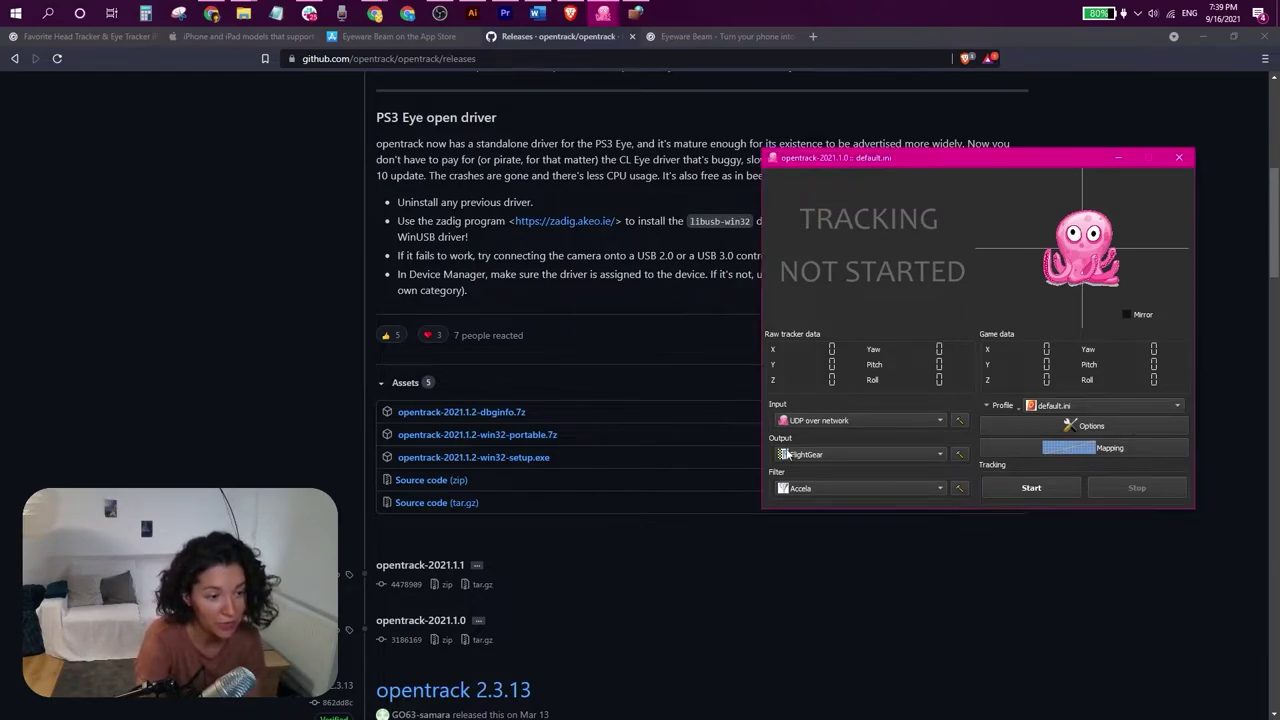
- Set output to freetrack 2.0 Enhanced with Enable both interfaces, keeping the Accela filter
{"action": "left_click", "coordinate": [925, 456]}
{"action": "left_click", "coordinate": [831, 465]}
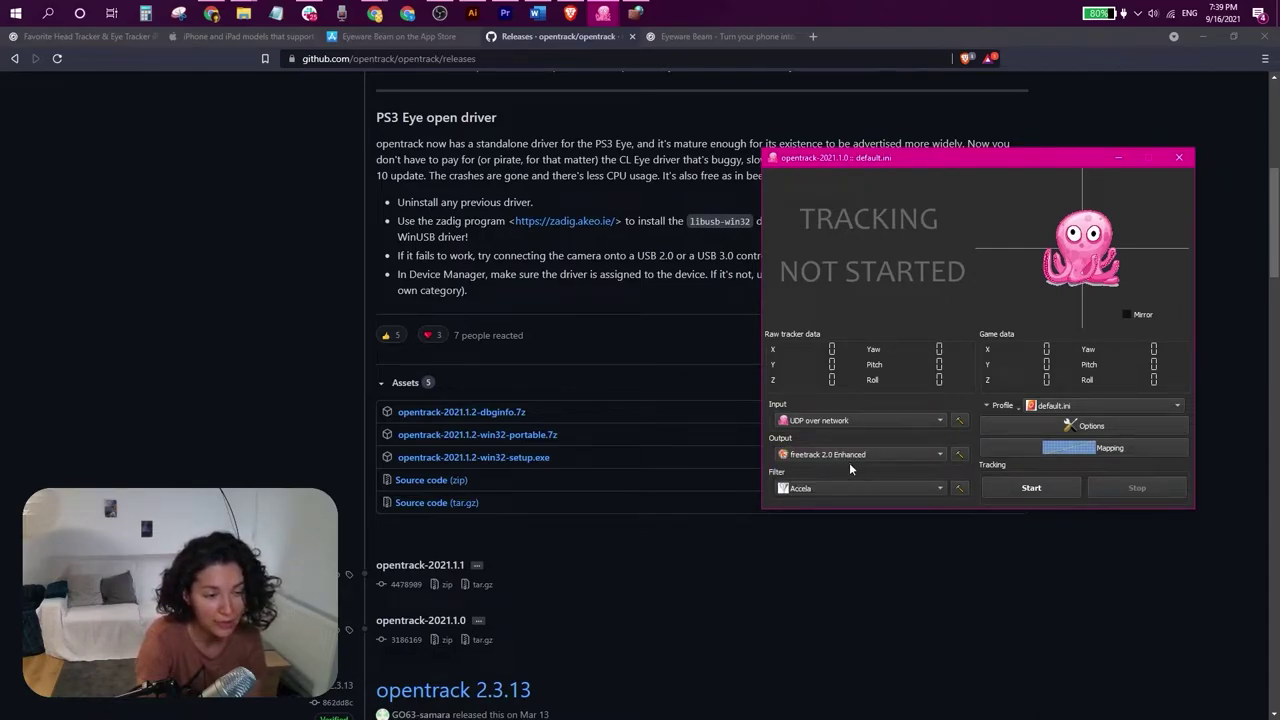
{"action": "left_click", "coordinate": [958, 455]}
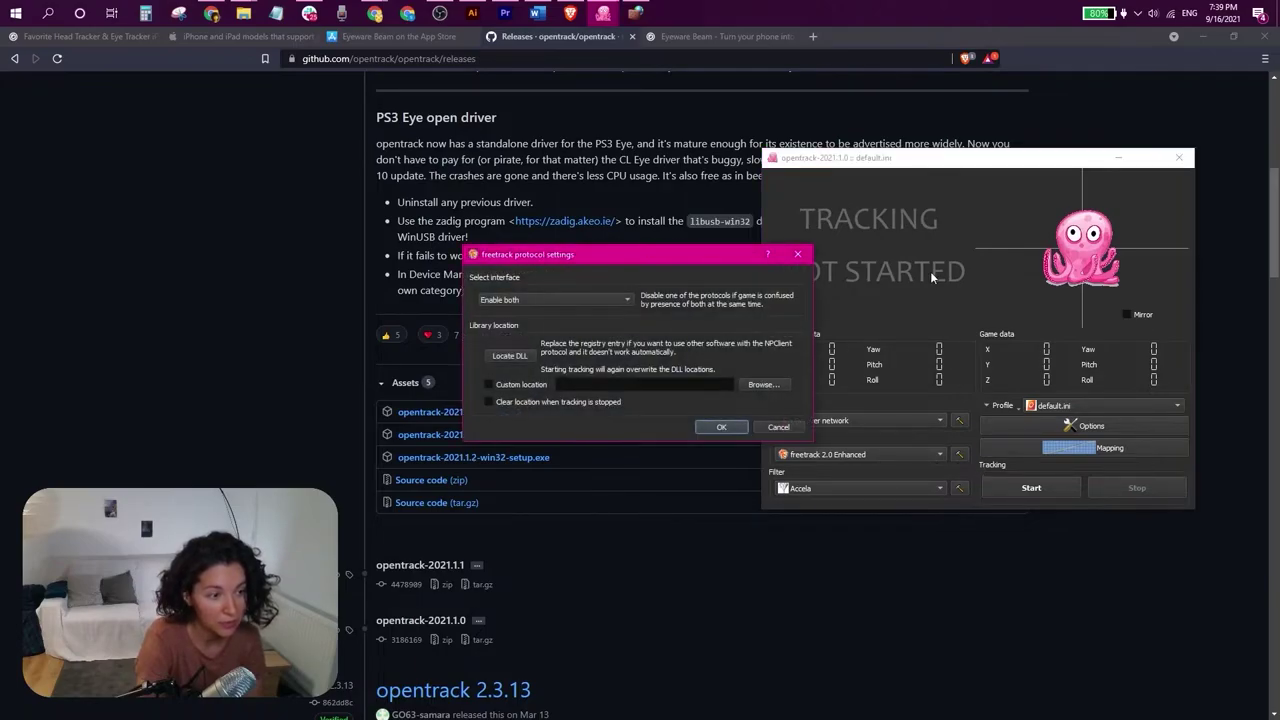
{"action": "left_click_drag", "start_coordinate": [638, 251], "coordinate": [768, 259]}
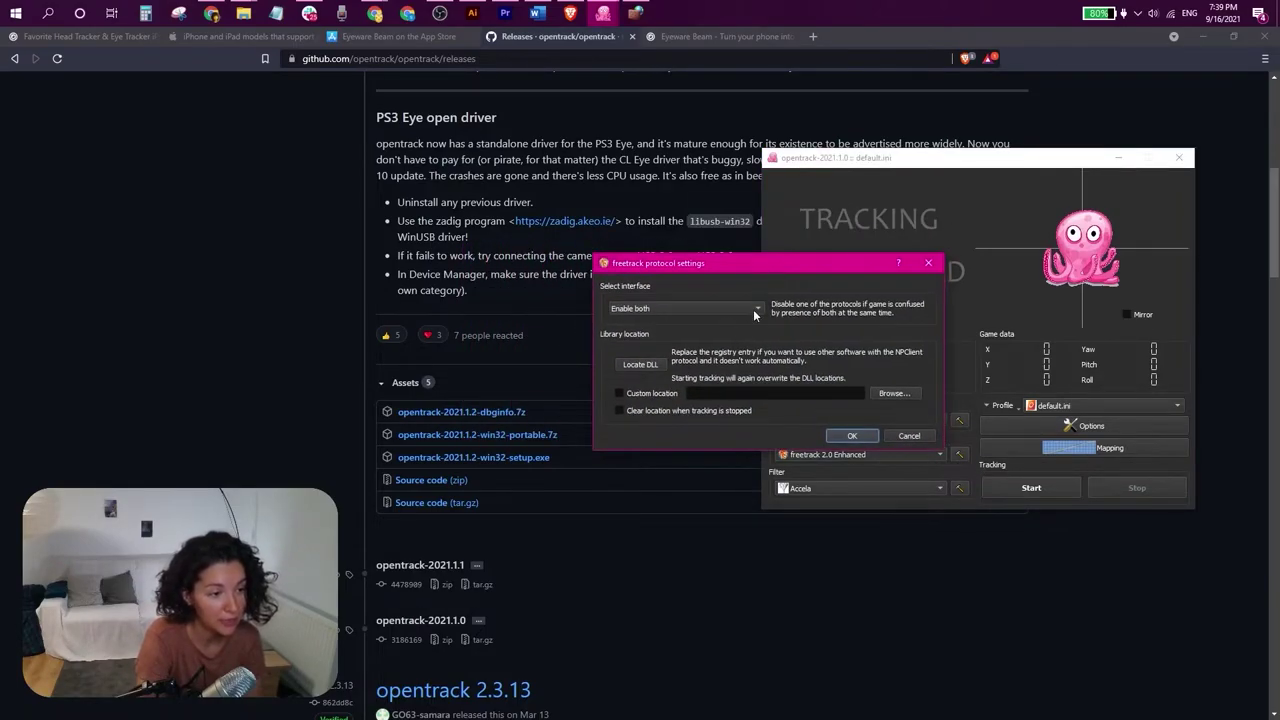
{"action": "left_click", "coordinate": [757, 309]}
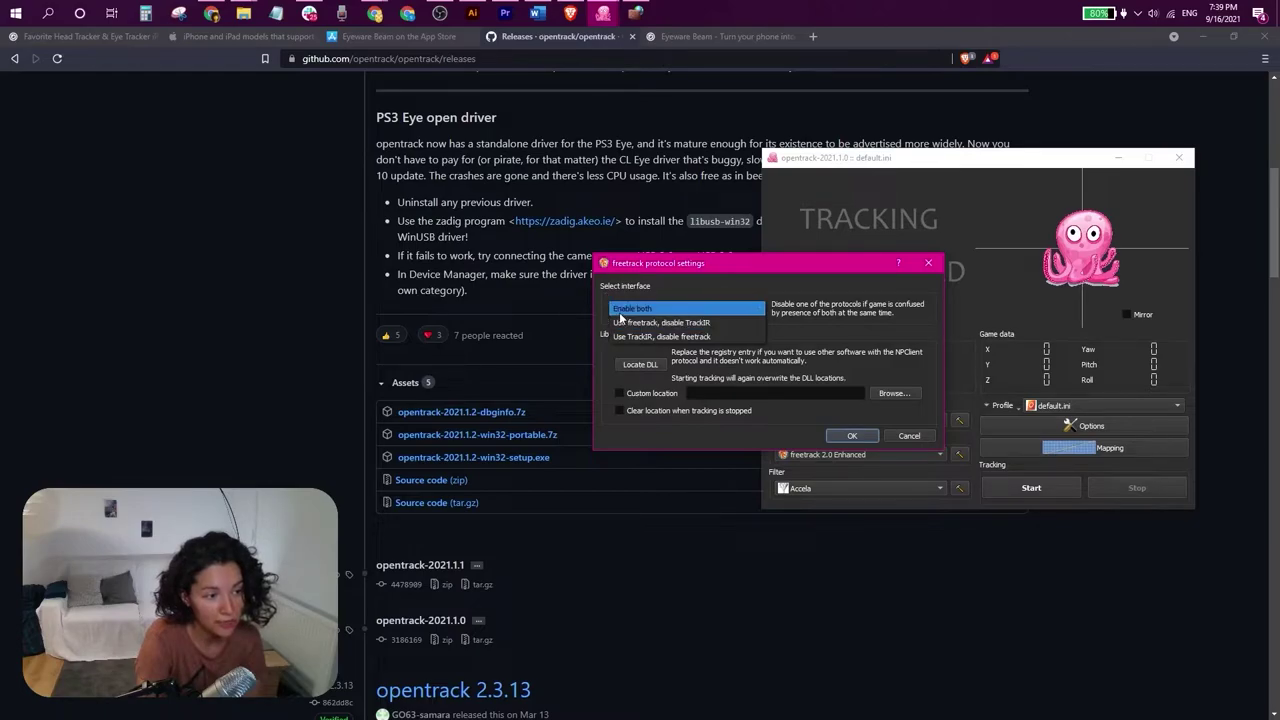
{"action": "left_click", "coordinate": [762, 309]}
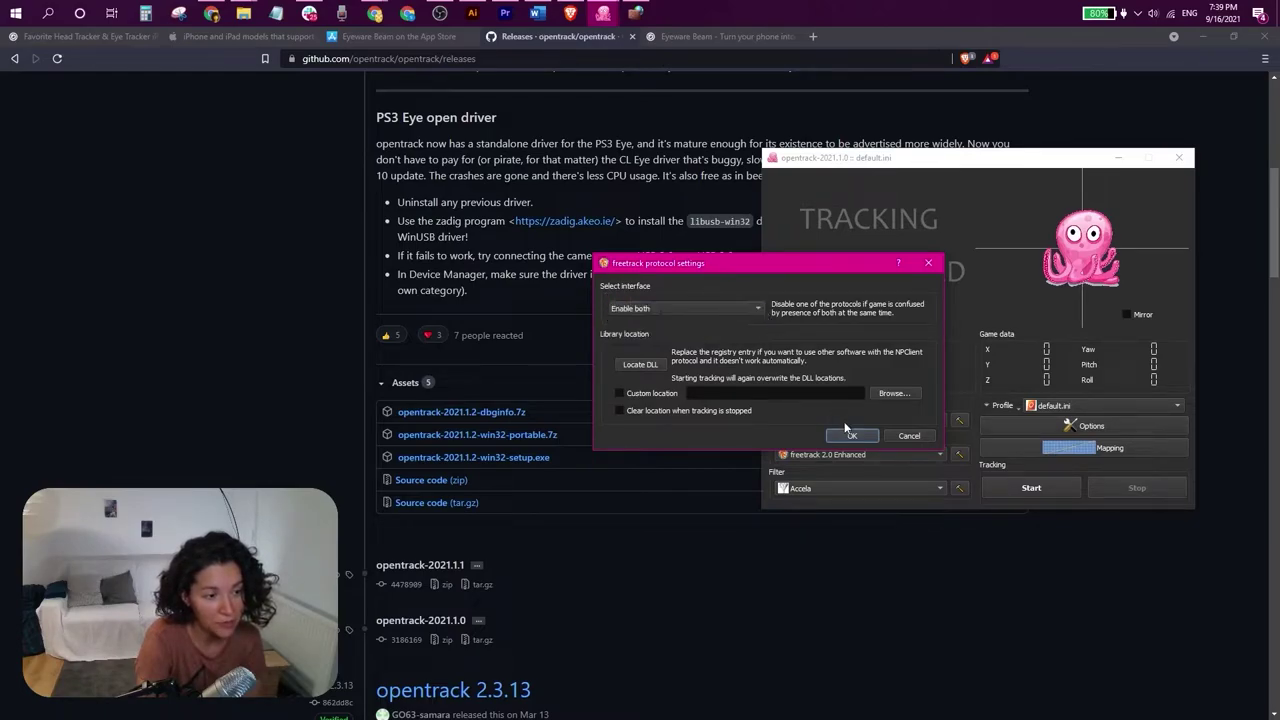
{"action": "left_click", "coordinate": [850, 434]}
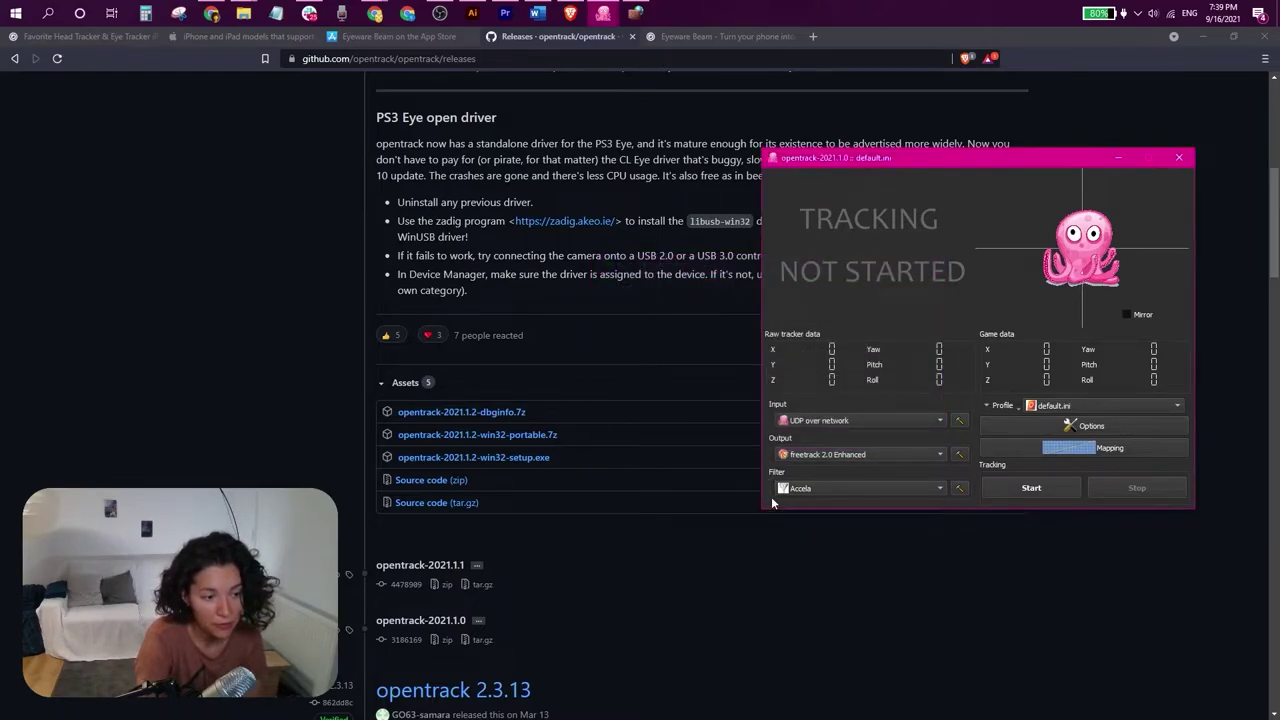
{"action": "left_click", "coordinate": [900, 488]}
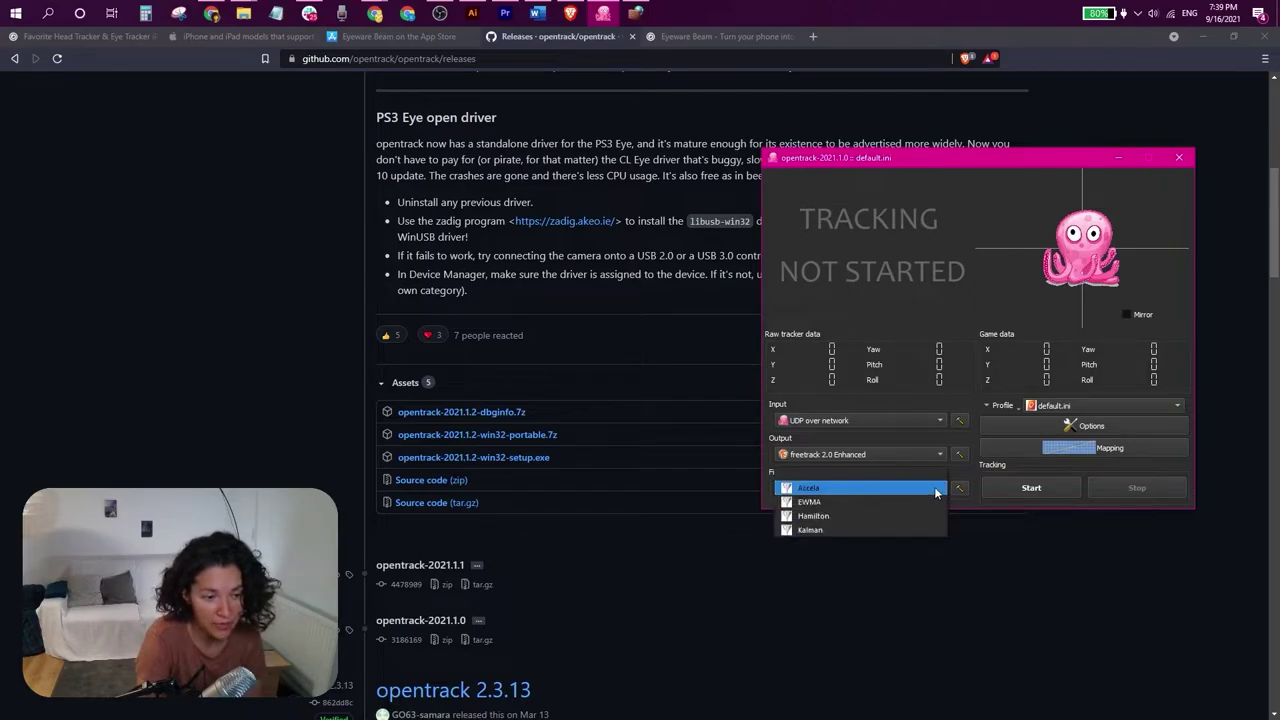
{"action": "left_click", "coordinate": [934, 488]}
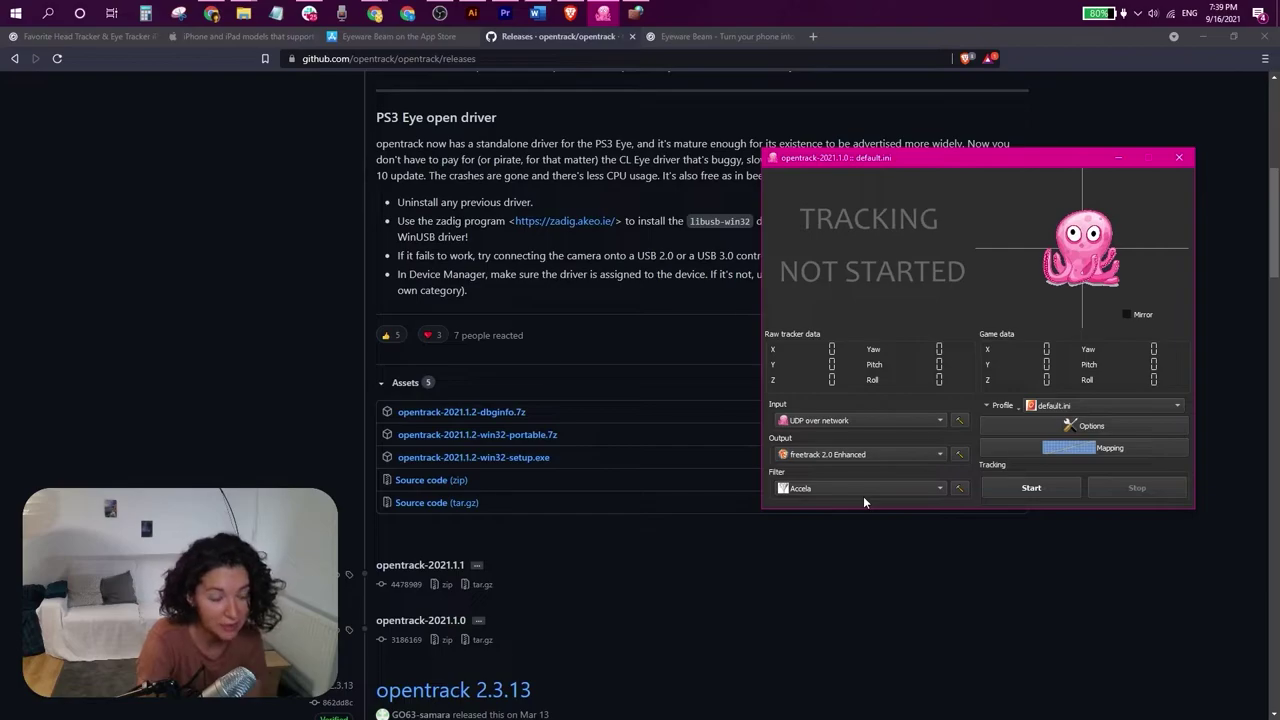
- Review Game detection in Options without choosing an auto-start executable, then close Options
{"action": "left_click", "coordinate": [1083, 428]}
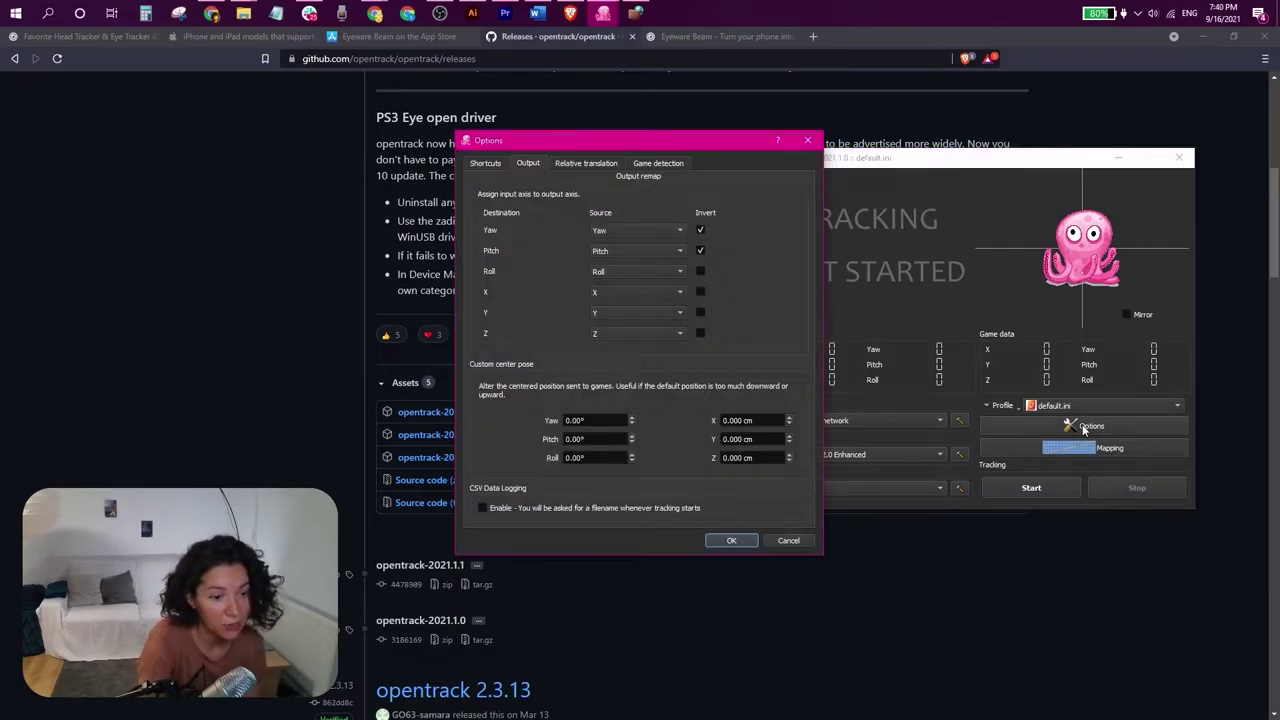
{"action": "left_click", "coordinate": [656, 164]}
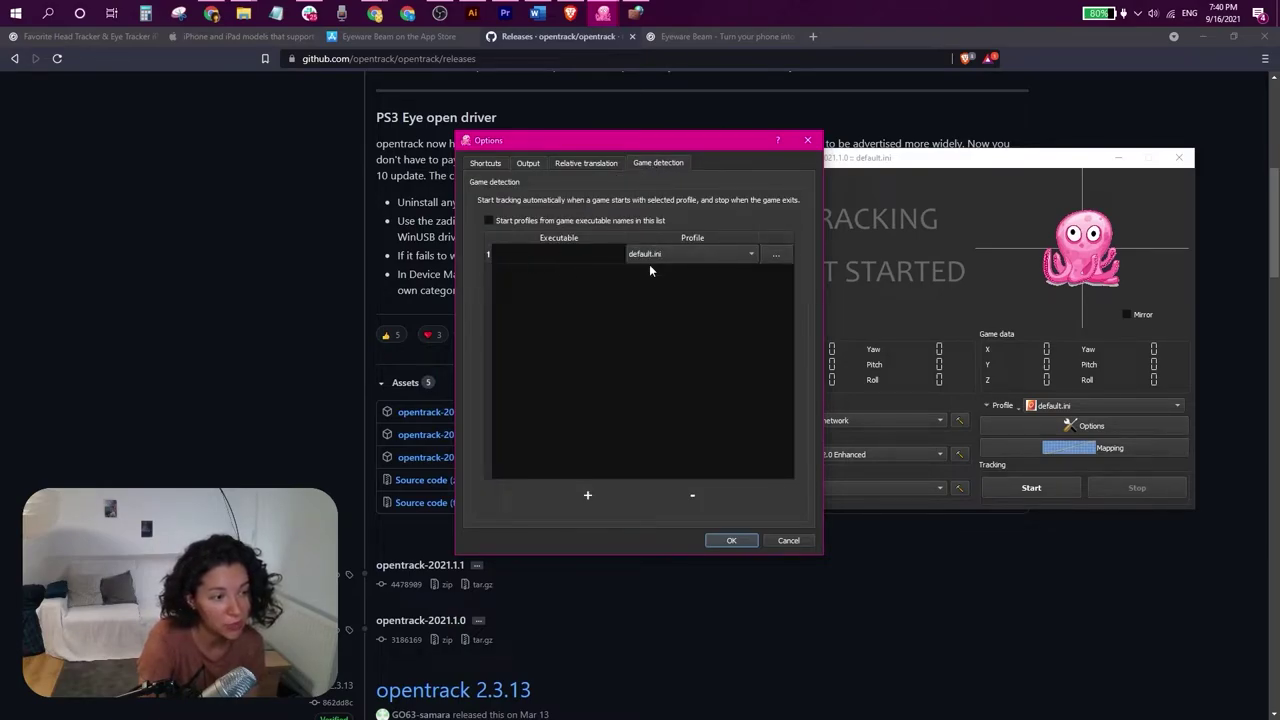
{"action": "left_click", "coordinate": [774, 257]}
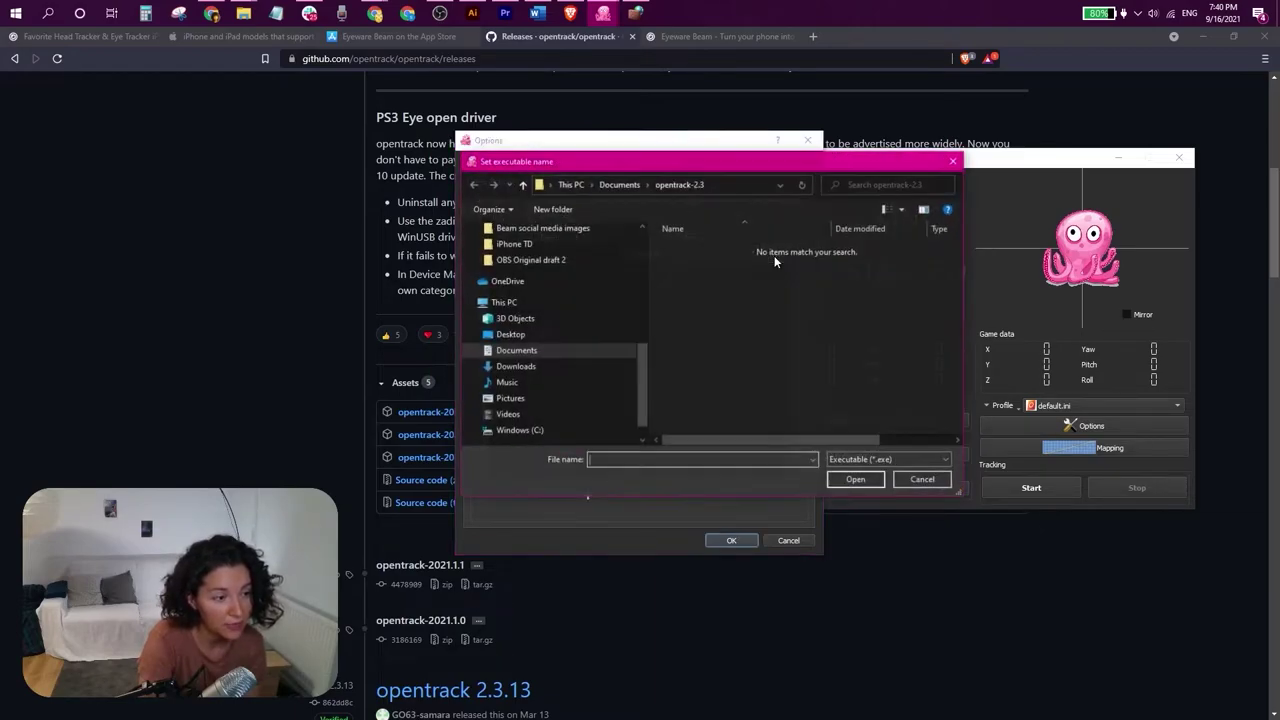
{"action": "left_click", "coordinate": [953, 162]}
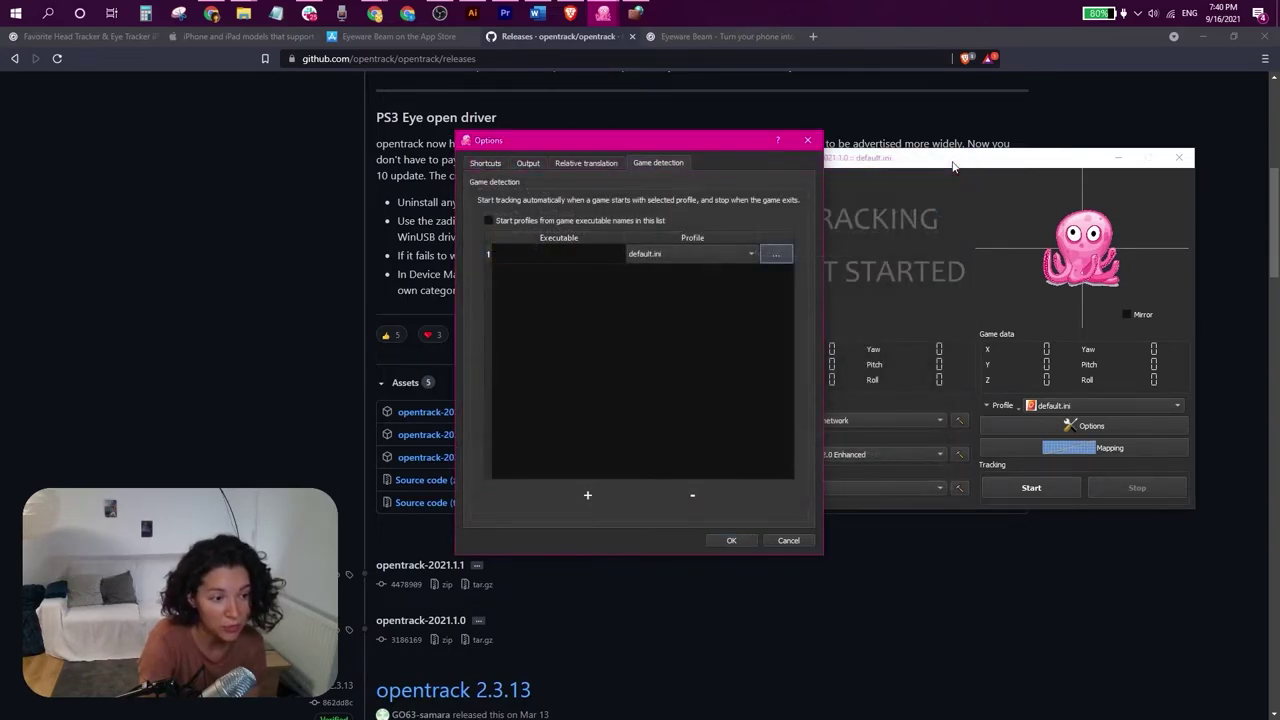
{"action": "left_click", "coordinate": [731, 541]}
- Start head tracking so live pose values arrive from the UDP input
{"action": "left_click", "coordinate": [1030, 487]}
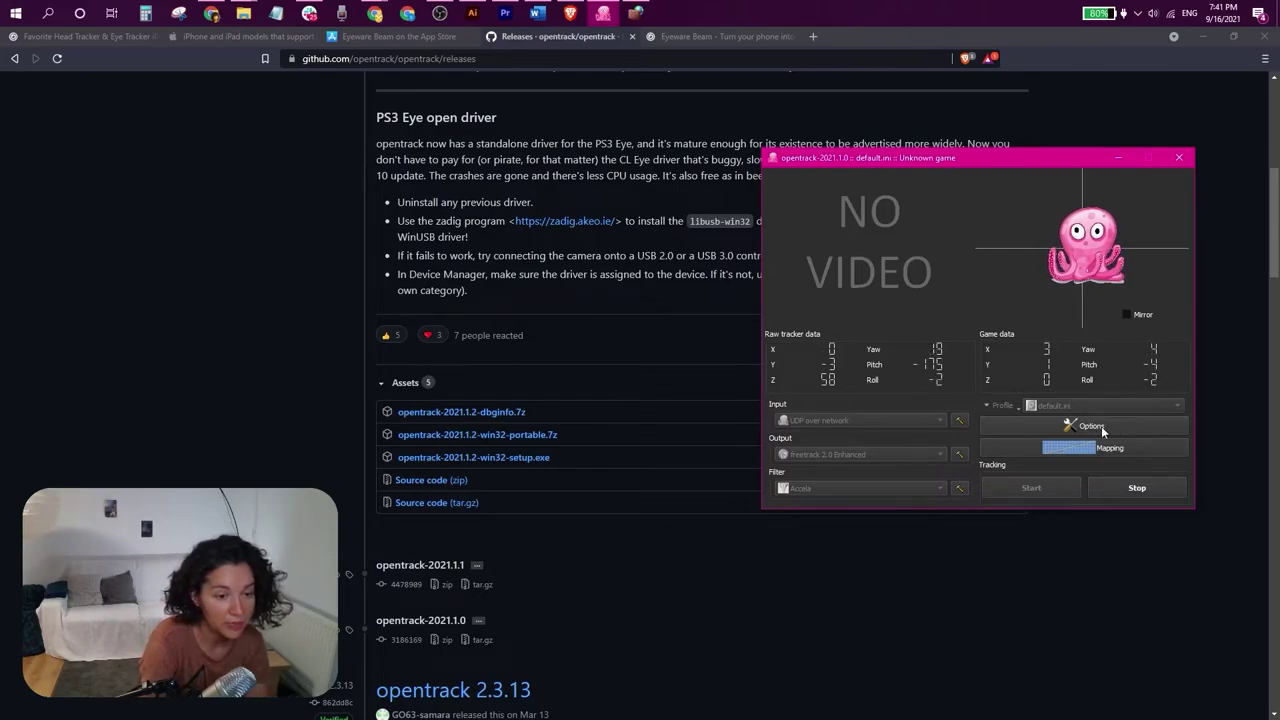
- Reopen Options and close it, keeping yaw and pitch inverted
{"action": "left_click", "coordinate": [1095, 426]}
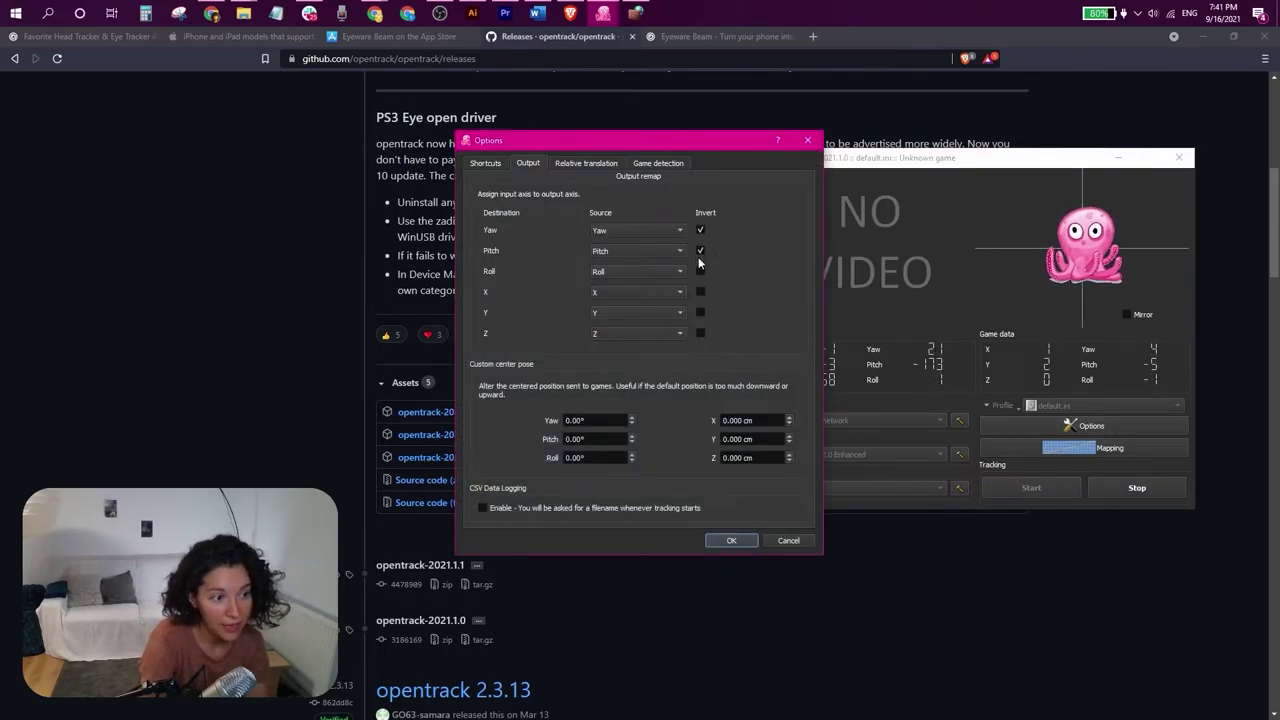
{"action": "left_click", "coordinate": [729, 541]}
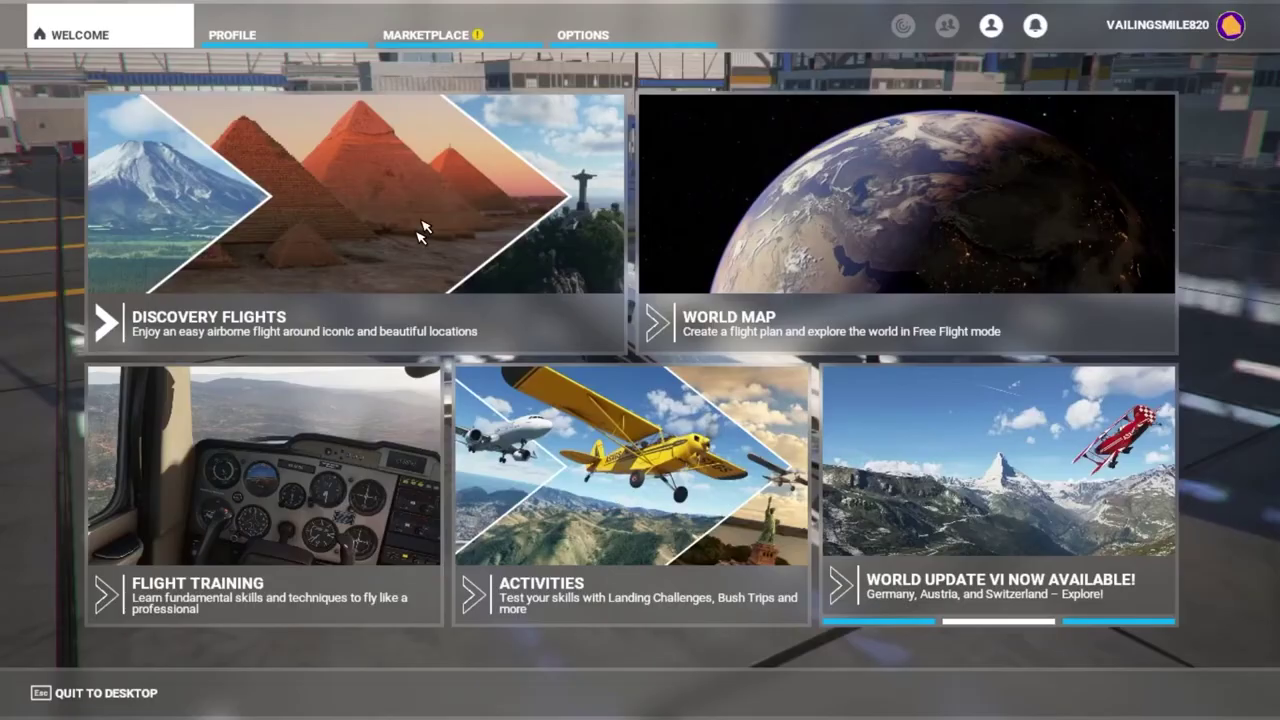
{"action": "left_click", "coordinate": [578, 48]}
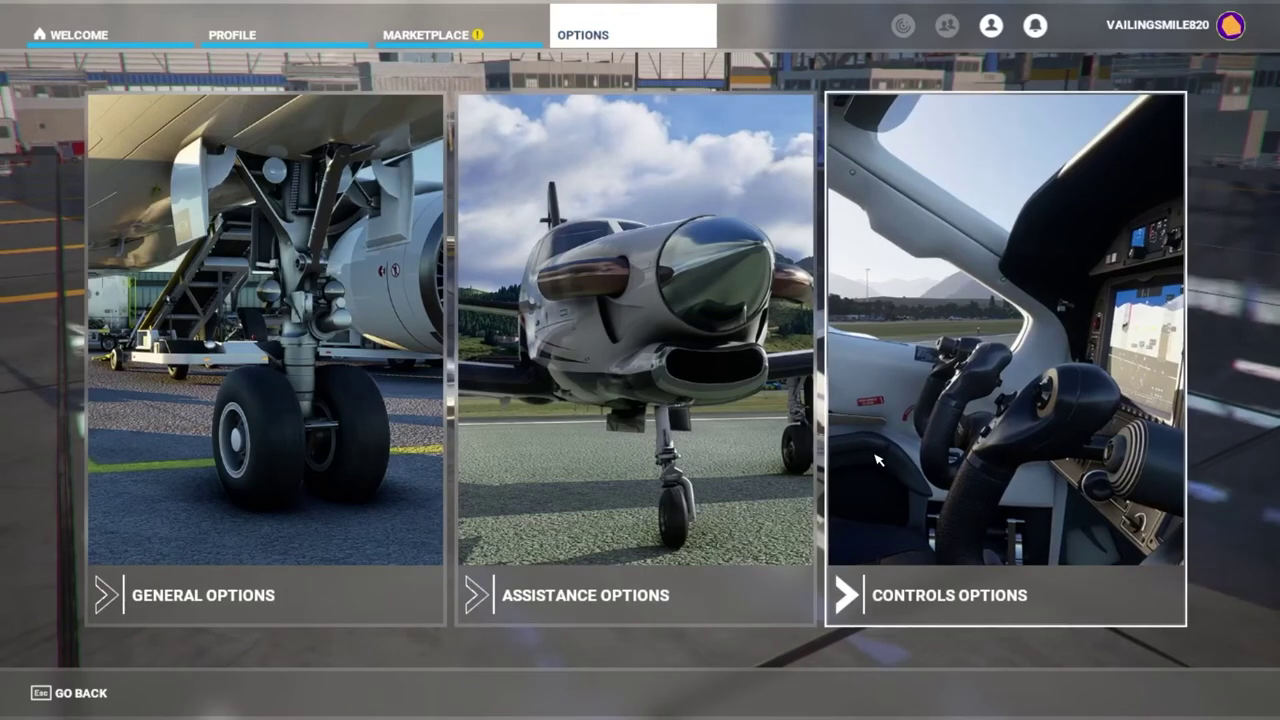
{"action": "left_click", "coordinate": [878, 460]}
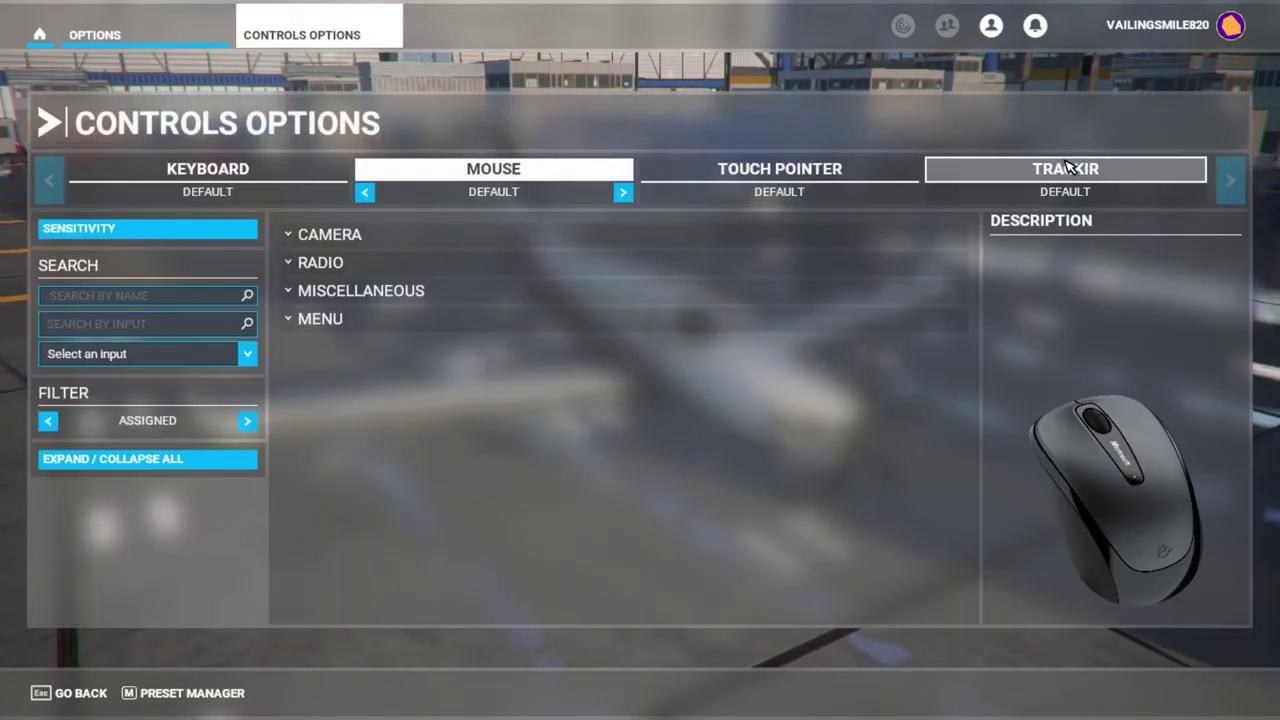
{"action": "left_click", "coordinate": [1068, 172]}
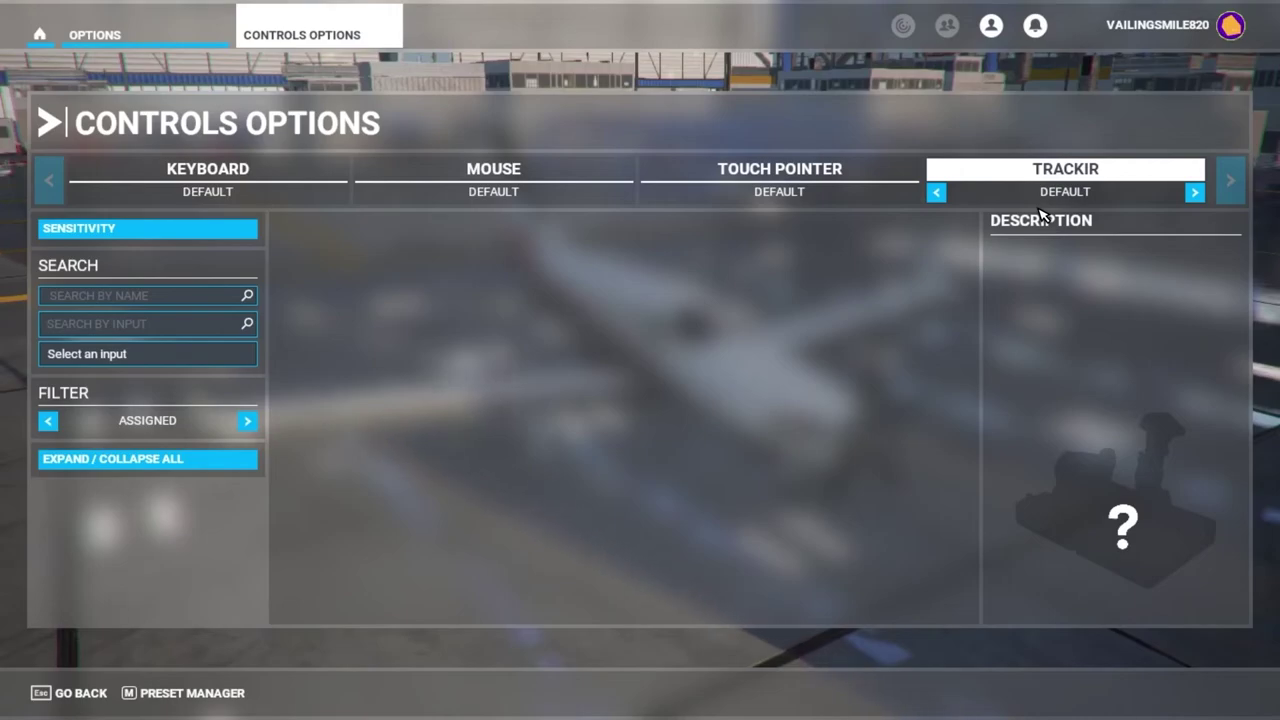
{"action": "left_click", "coordinate": [40, 40]}
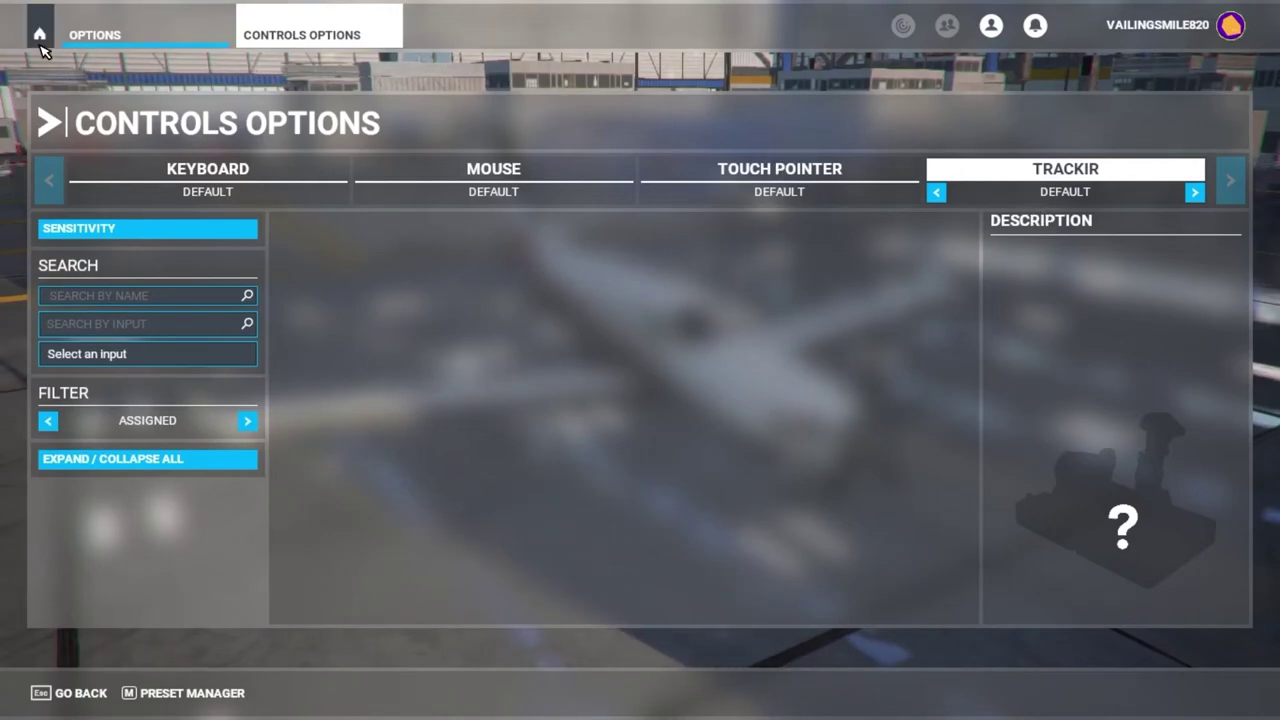